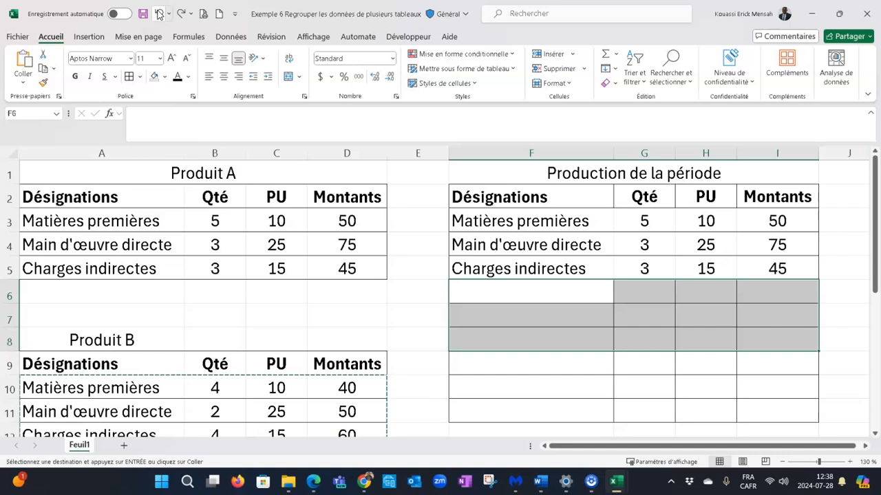
Undo the pasted rows so the body of the Production de la période table is empty
click(159, 14)
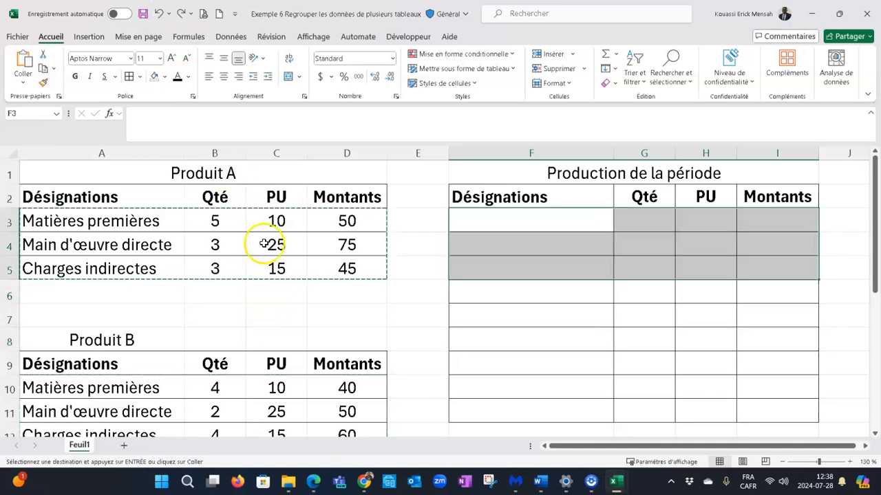
scroll(263, 244, down, 4)
scroll(263, 243, up, 4)
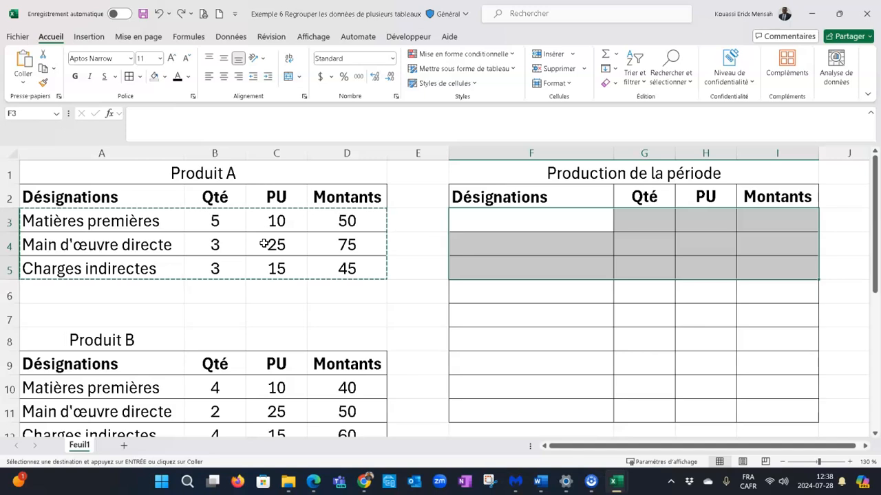
click(417, 263)
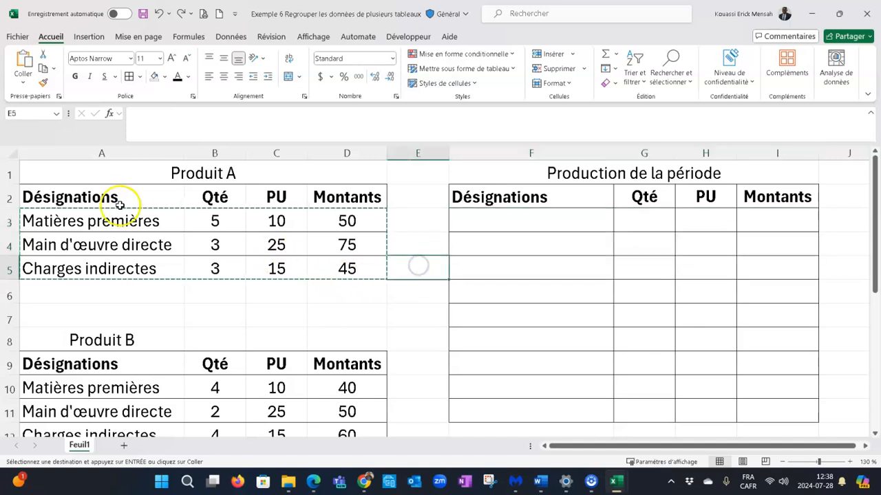
Format the Produit A range A2:D5 as a table with the light grey banded style, keeping its header row
drag(103, 197, 347, 268)
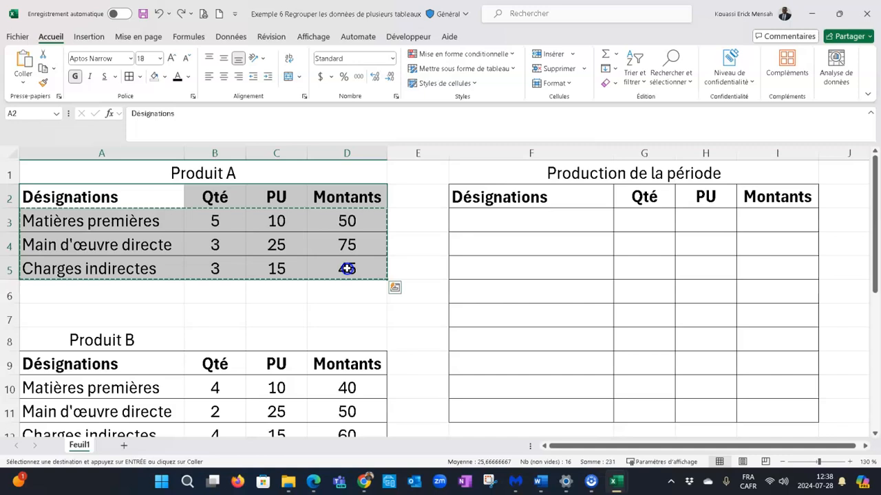
click(456, 69)
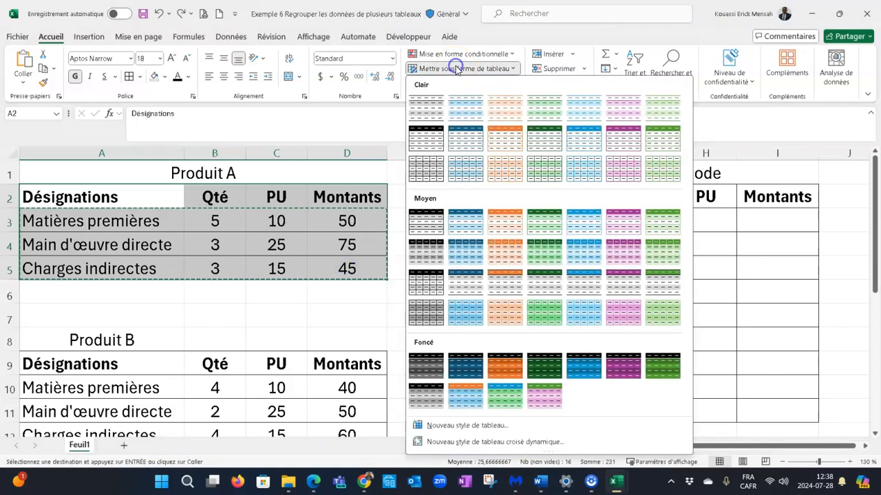
click(427, 108)
click(360, 170)
Format the Produit B range A9:D12 as a table with the light grey banded style, keeping its header row
scroll(373, 240, down, 2)
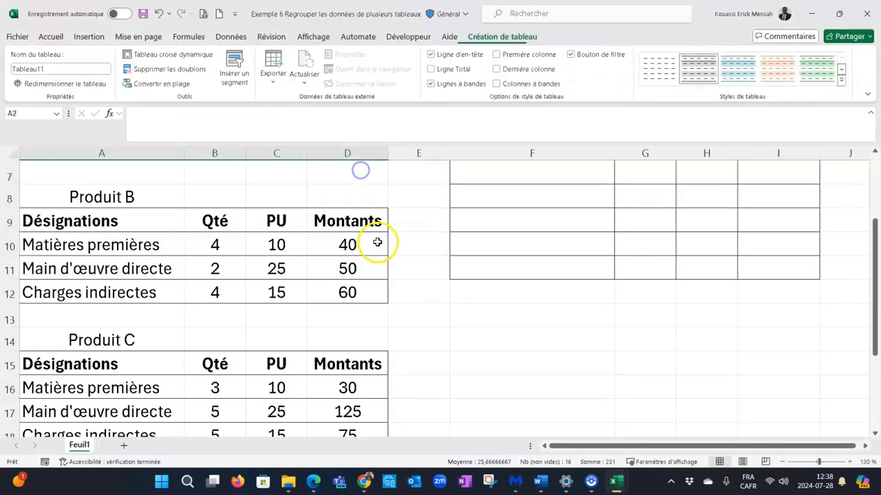
drag(128, 222, 354, 286)
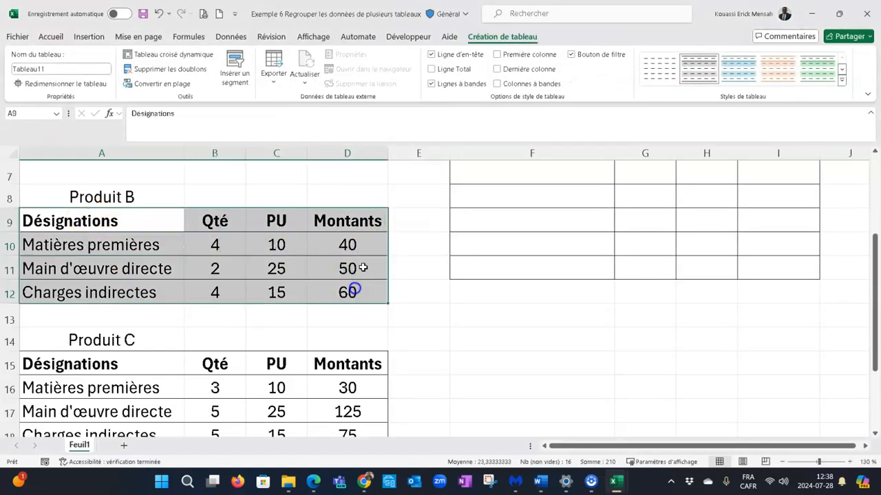
click(459, 68)
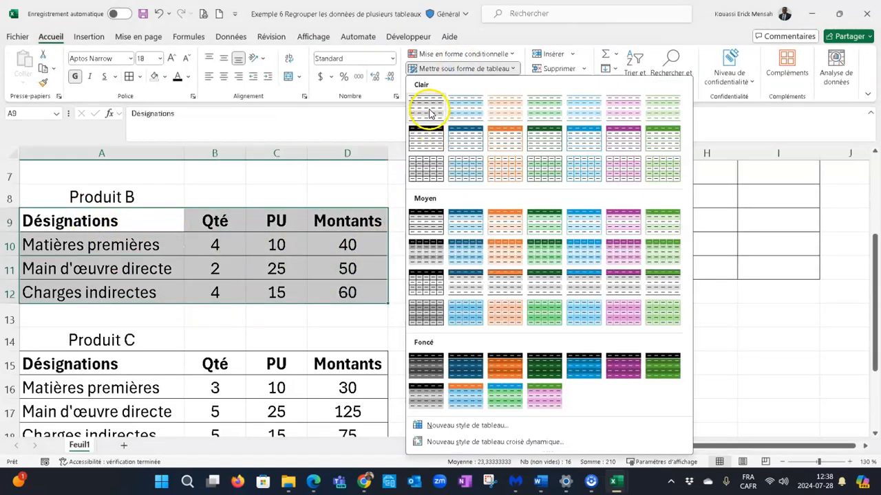
click(427, 108)
click(367, 168)
Format the Produit C range A15:D18 as a table with the light grey banded style, keeping its header row
scroll(363, 240, down, 2)
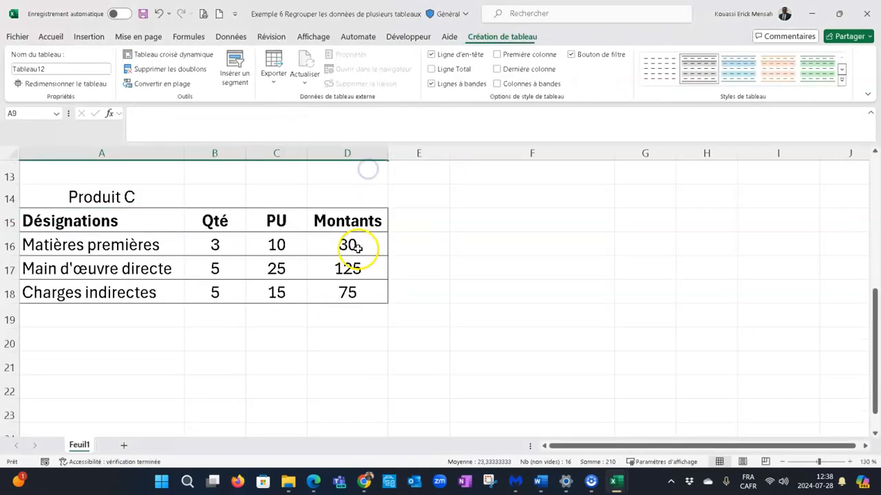
drag(97, 219, 322, 291)
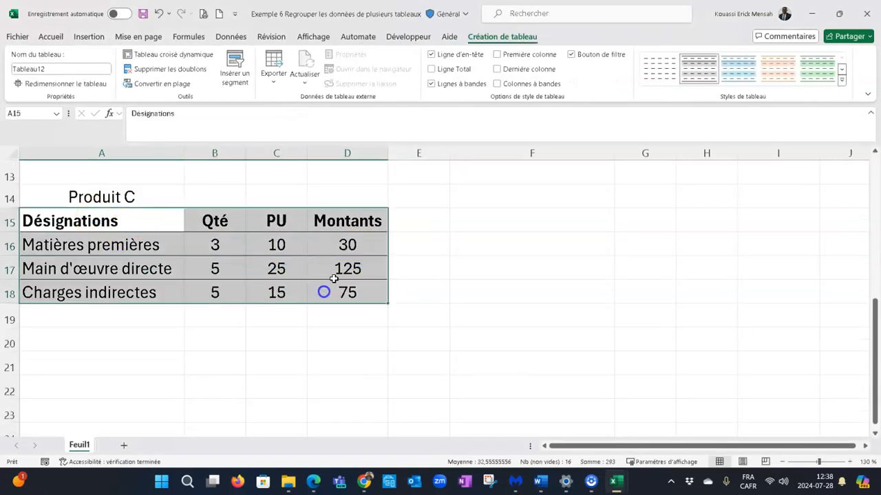
click(461, 68)
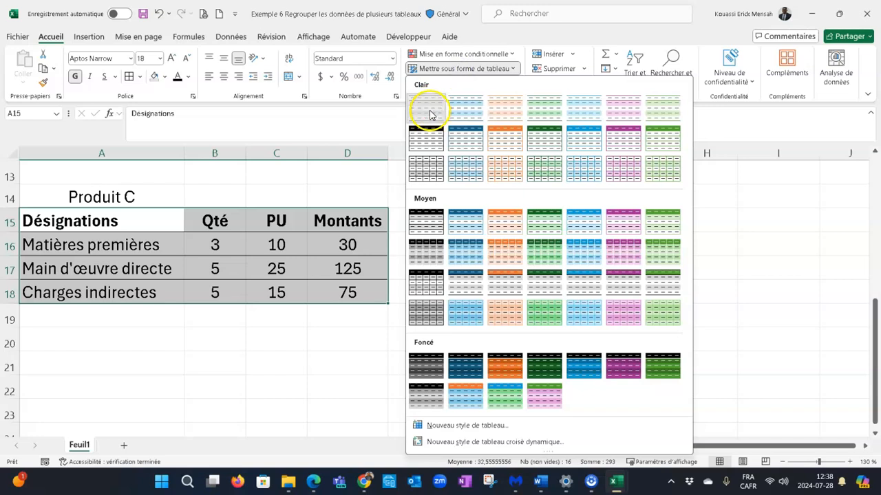
click(432, 111)
click(357, 168)
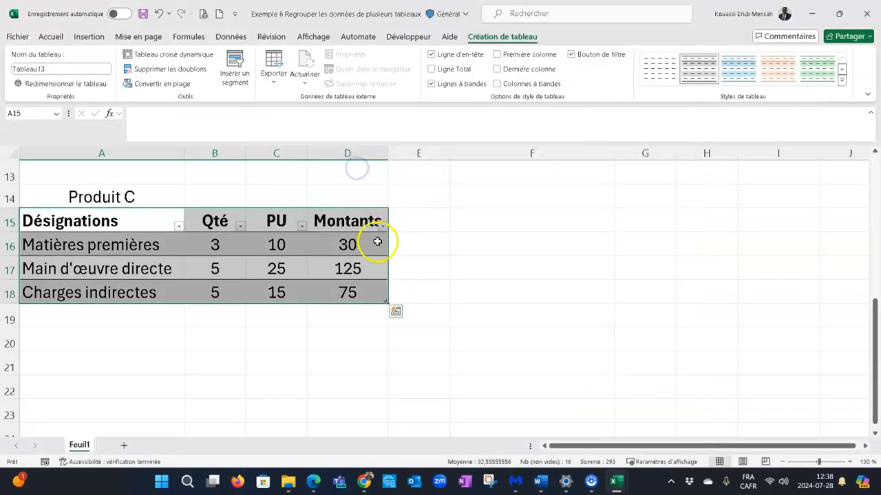
Start an ASSEMB.V formula in F3 with the whole Produit A table, Tableau11, as its first array
scroll(431, 237, up, 4)
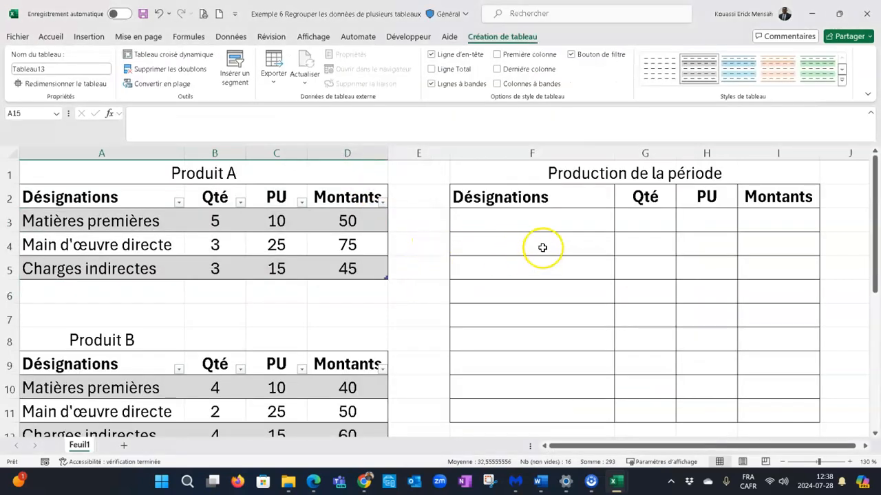
click(502, 230)
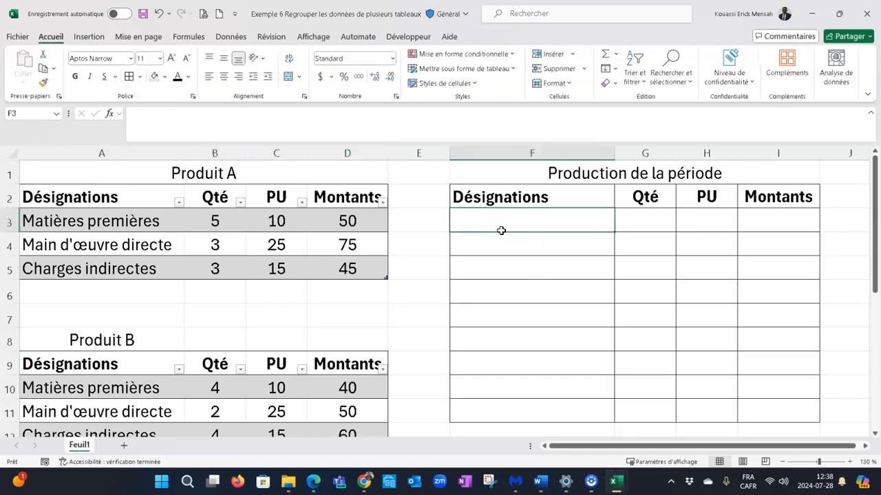
text(=)
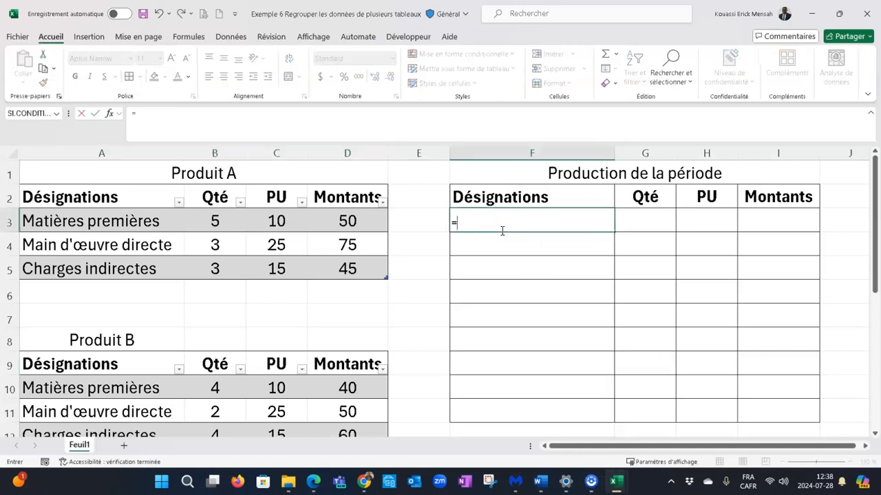
text(ASSEM)
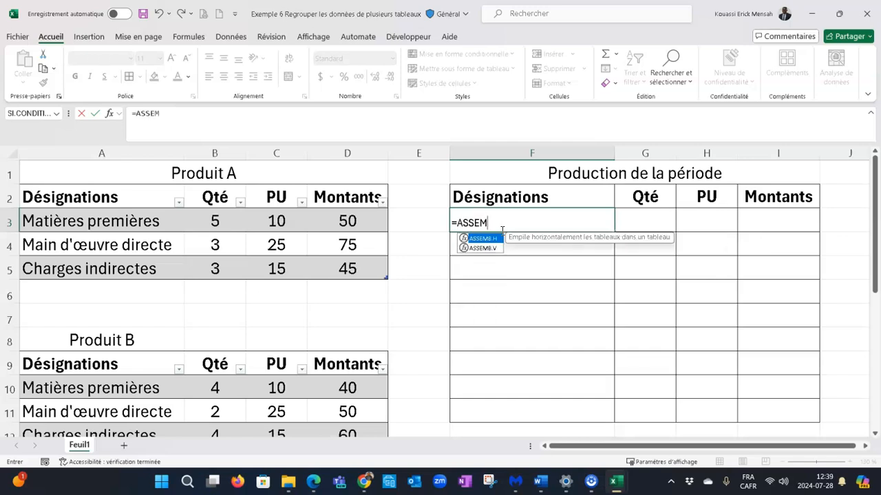
text(B.V)
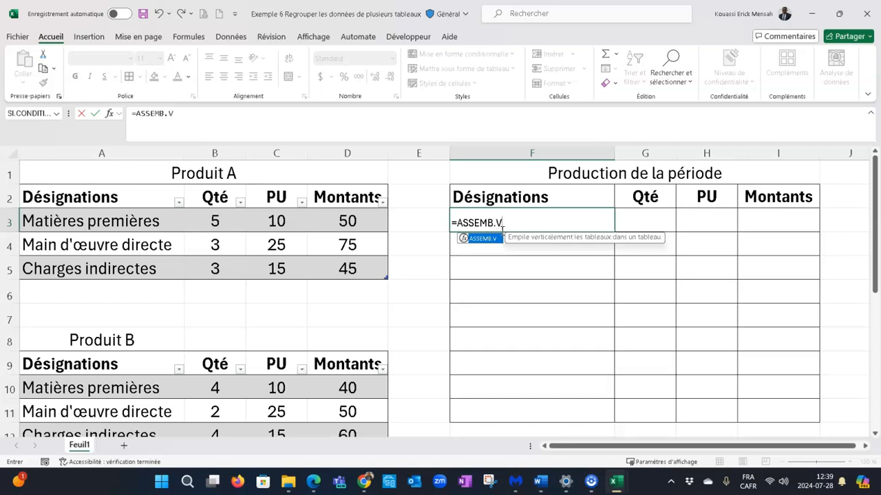
text(()
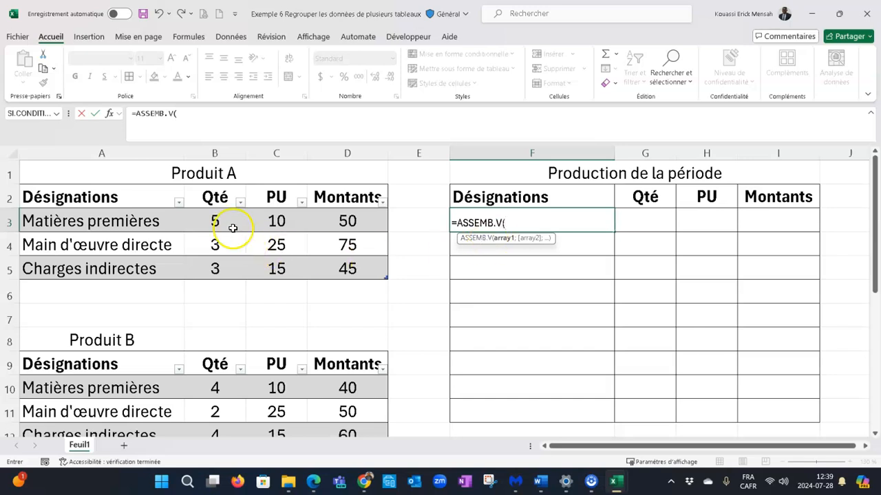
click(18, 181)
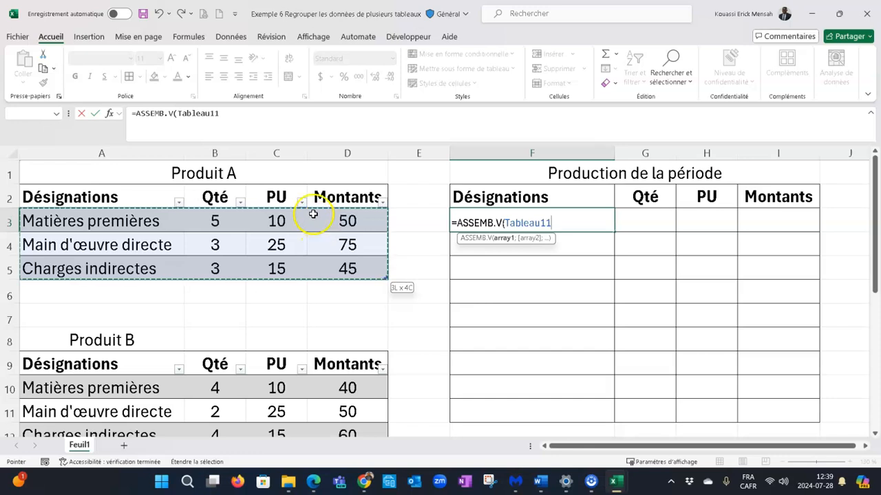
Add Tableau12 (Produit B) and Tableau13 (Produit C) as the remaining ASSEMB.V arrays and complete the formula in F3
click(232, 113)
text(;)
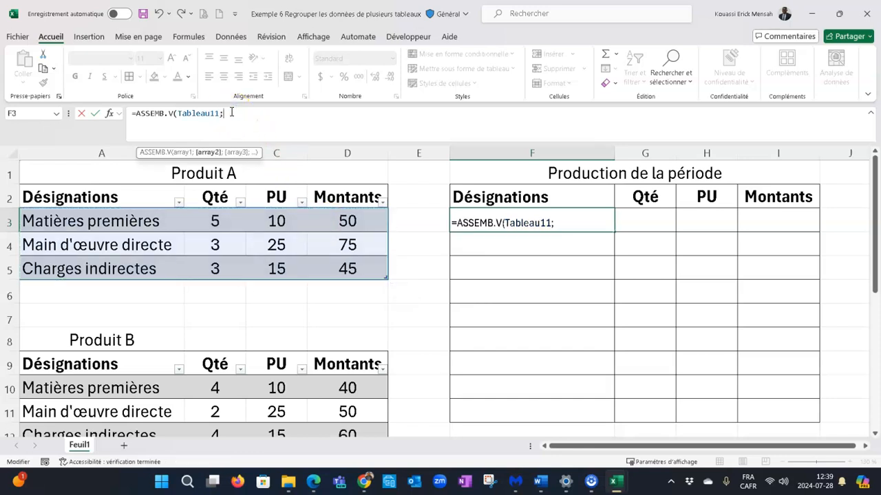
click(20, 358)
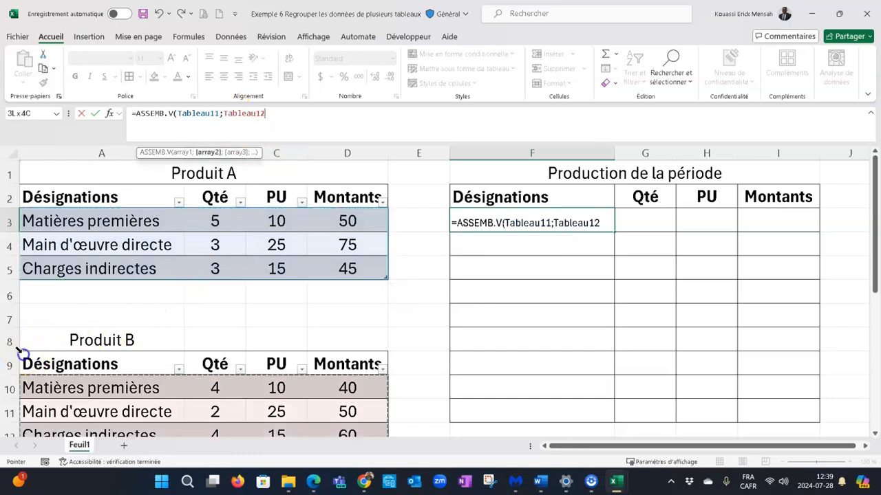
text(;)
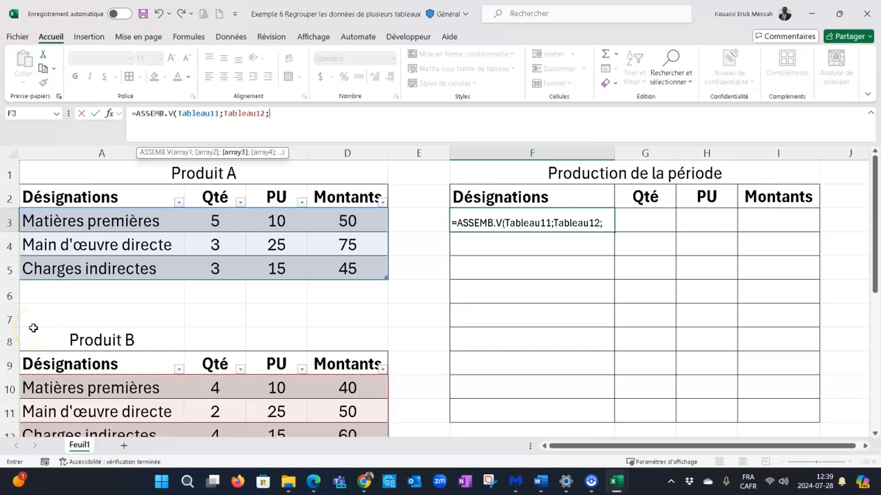
scroll(83, 348, down, 3)
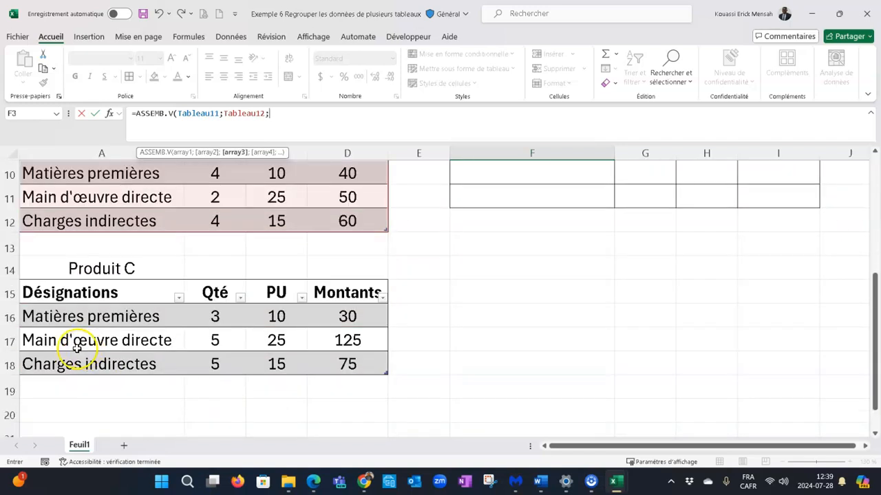
click(20, 280)
scroll(369, 311, up, 3)
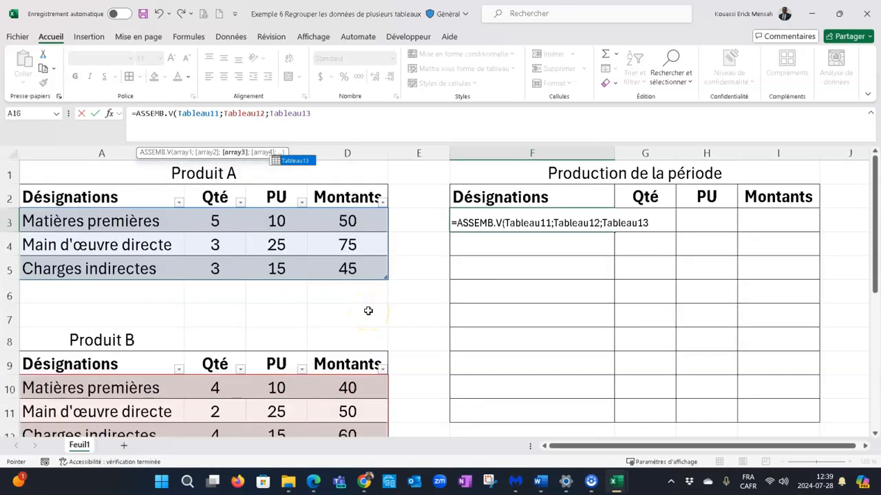
text())
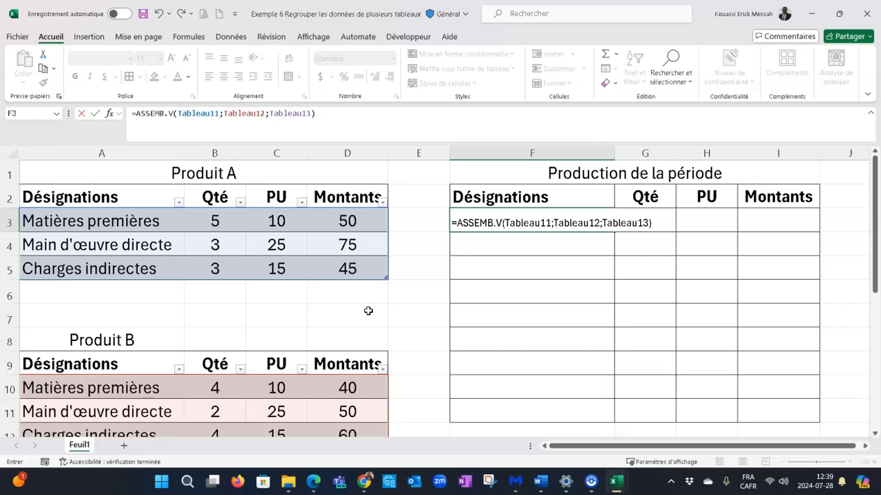
key(Return)
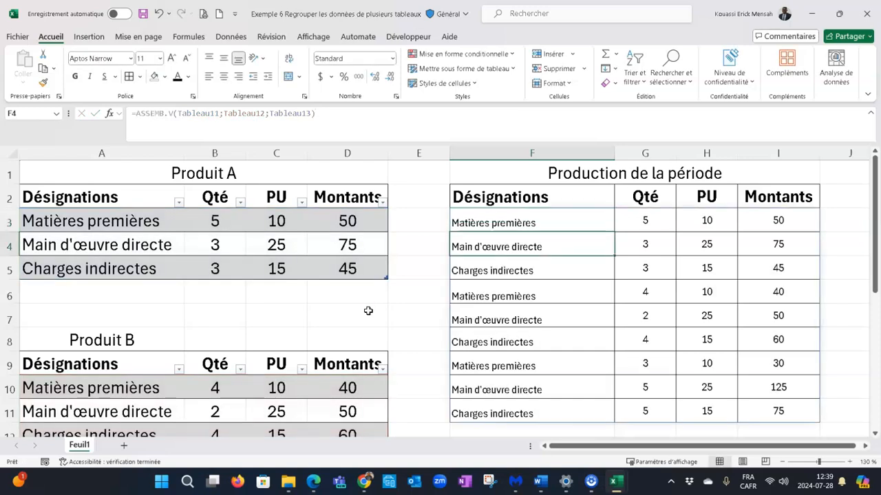
Add cell borders to F12:I12, directly below the Production de la période table
scroll(514, 275, down, 2)
scroll(393, 253, up, 2)
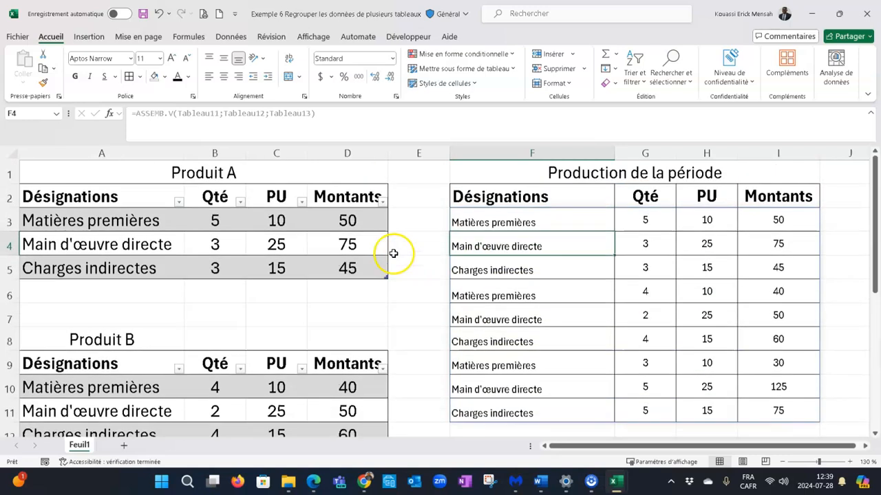
scroll(576, 276, down, 1)
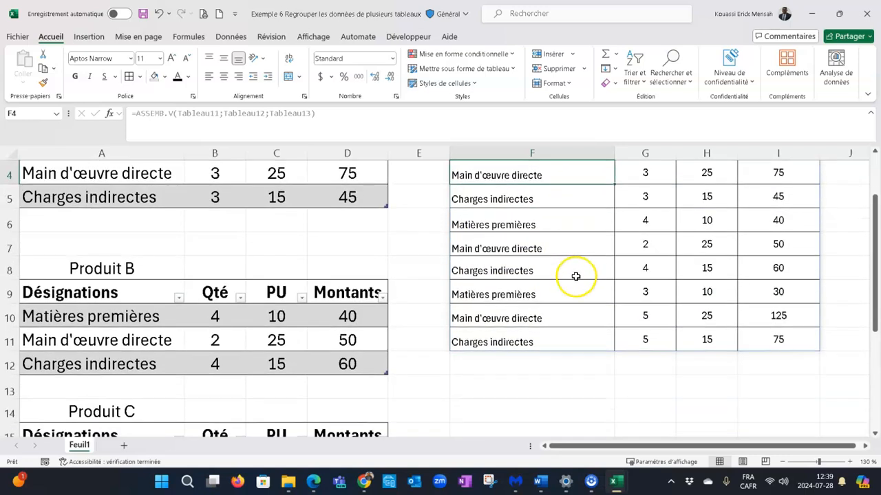
drag(561, 363, 762, 359)
click(128, 76)
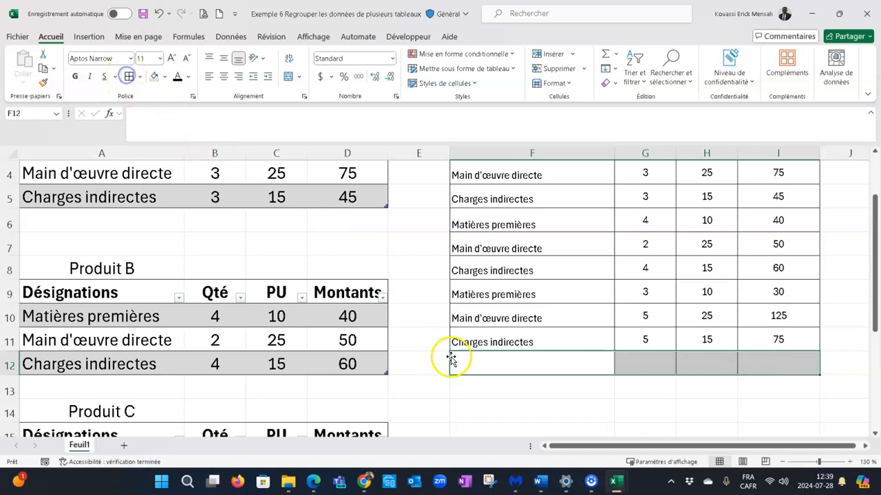
Label F12 as TOTAL and sum the Montants values I3:I11 in I12
click(490, 364)
text(t)
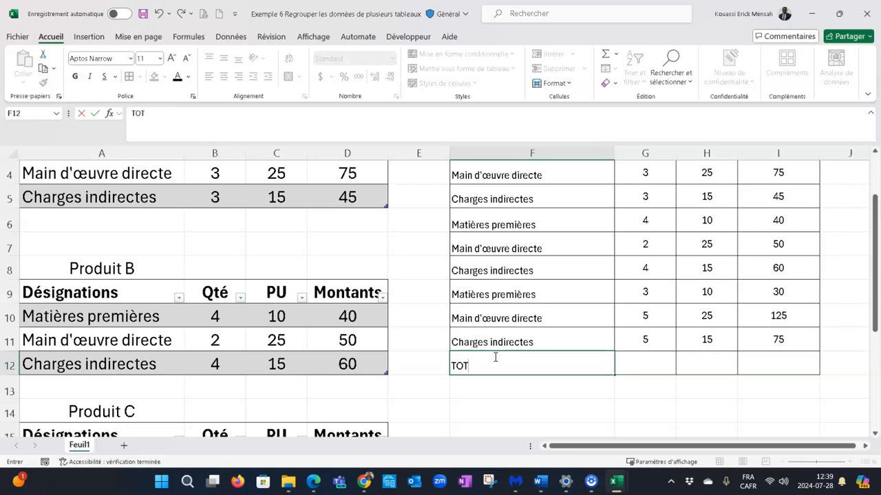
click(785, 367)
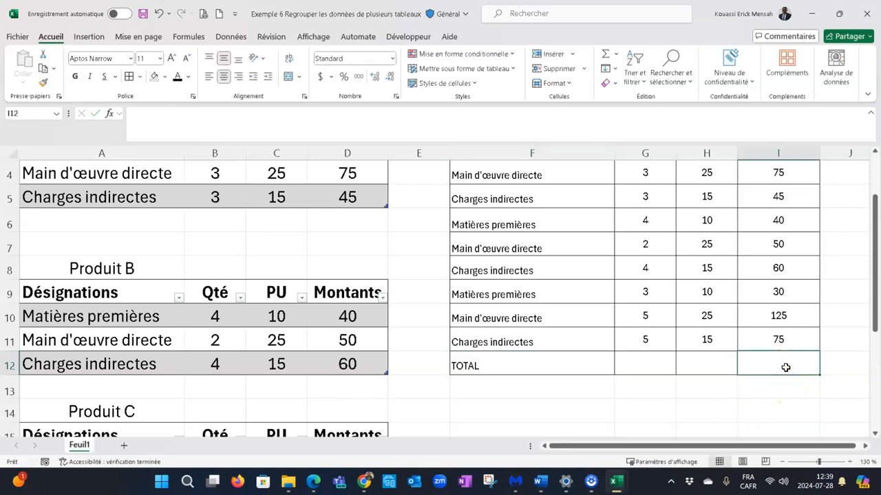
key(alt+equal)
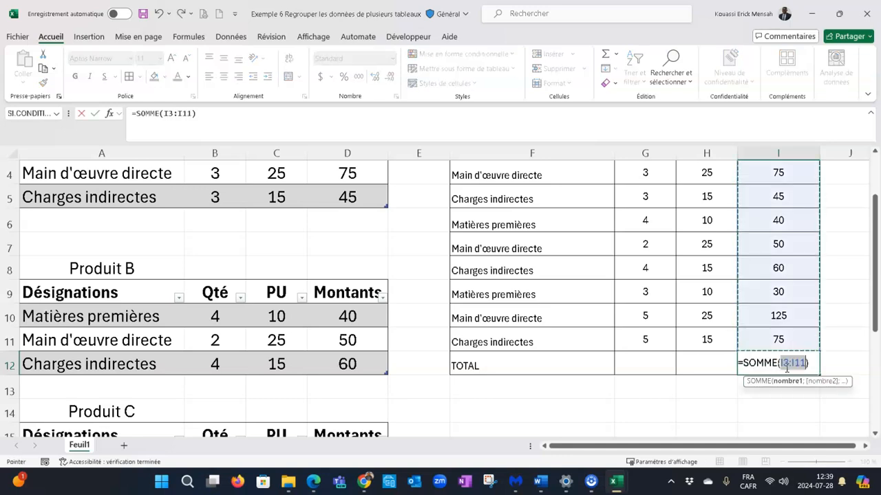
key(Return)
Enable the total row (Ligne Total) for the Produit A table and the Produit B table
scroll(454, 272, up, 1)
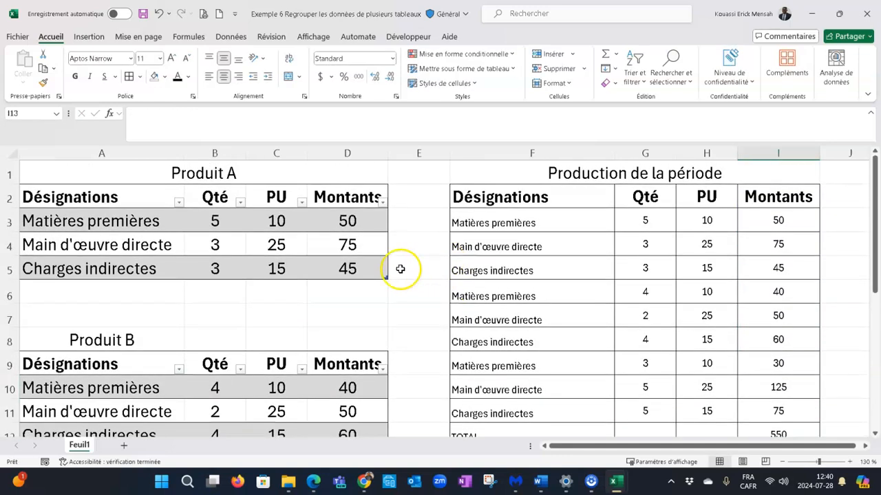
click(338, 267)
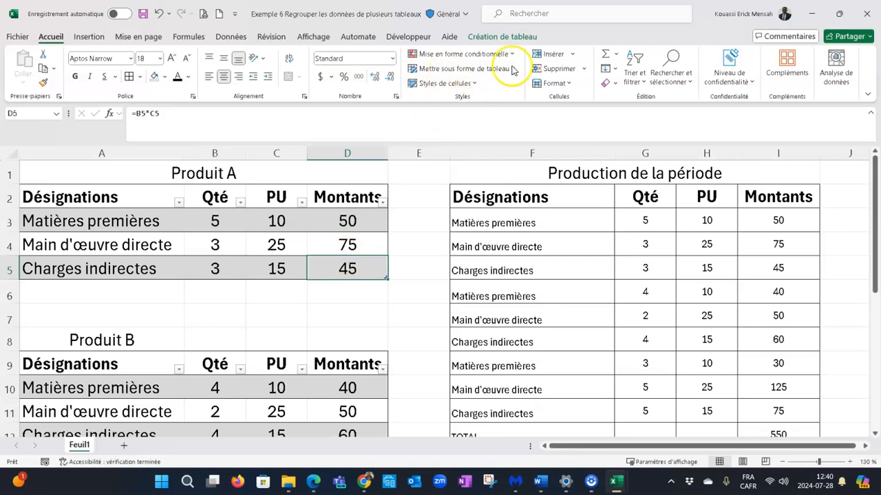
click(502, 36)
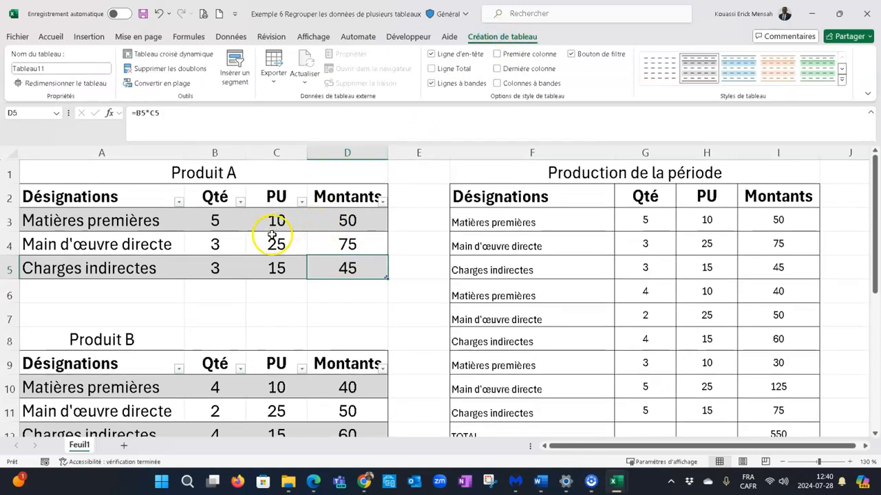
click(431, 69)
scroll(399, 252, down, 1)
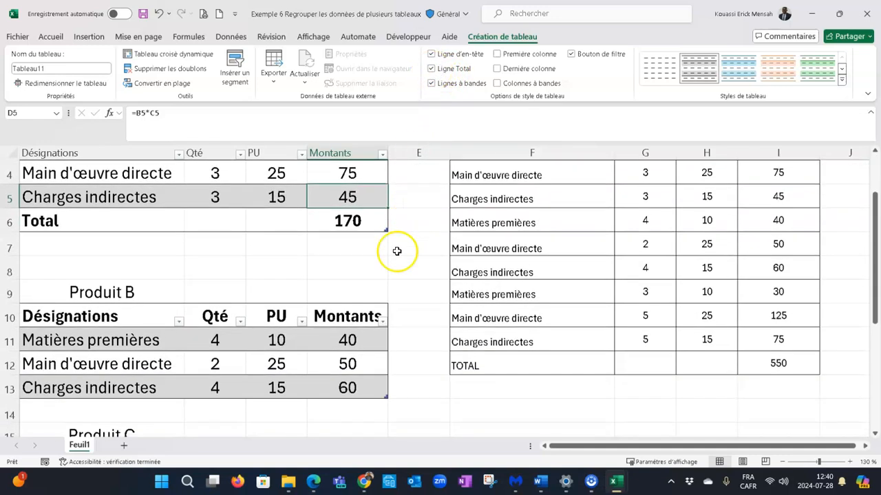
click(341, 360)
click(440, 69)
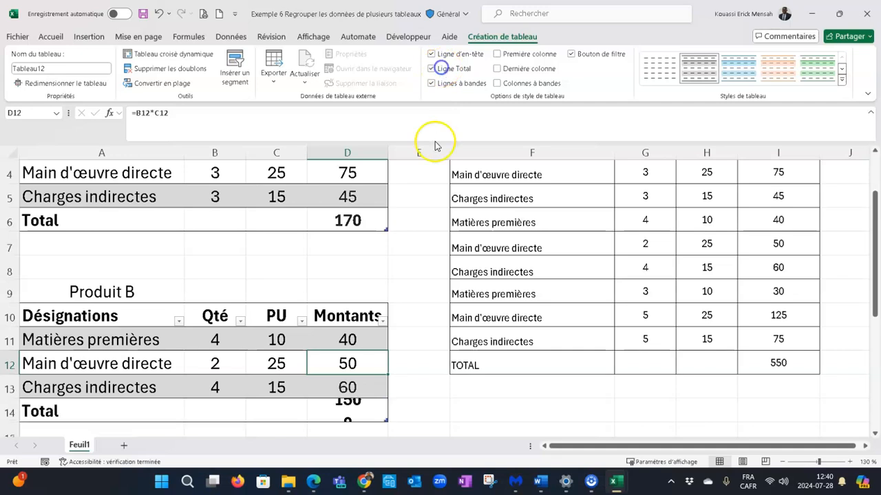
Enable the total row (Ligne Total) for the Produit C table as well
scroll(433, 207, down, 3)
click(344, 337)
click(443, 69)
scroll(549, 277, up, 1)
scroll(727, 303, up, 3)
scroll(753, 302, down, 4)
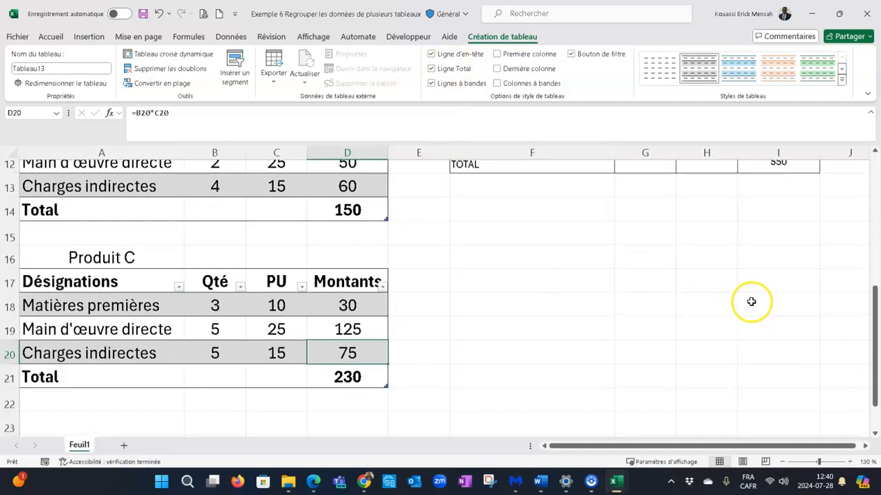
Enter a formula in I14 that adds the Montants totals of Tableau11, Tableau12 and Tableau13
scroll(779, 239, up, 1)
click(778, 268)
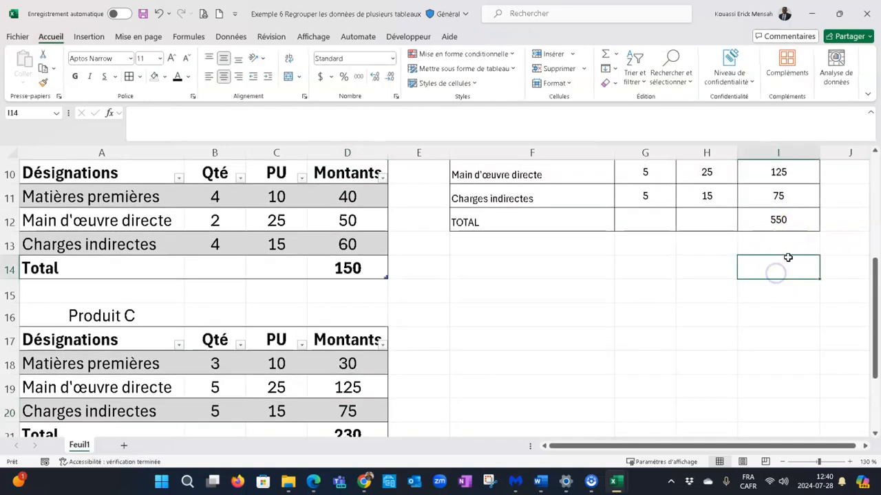
text(=)
scroll(756, 275, up, 3)
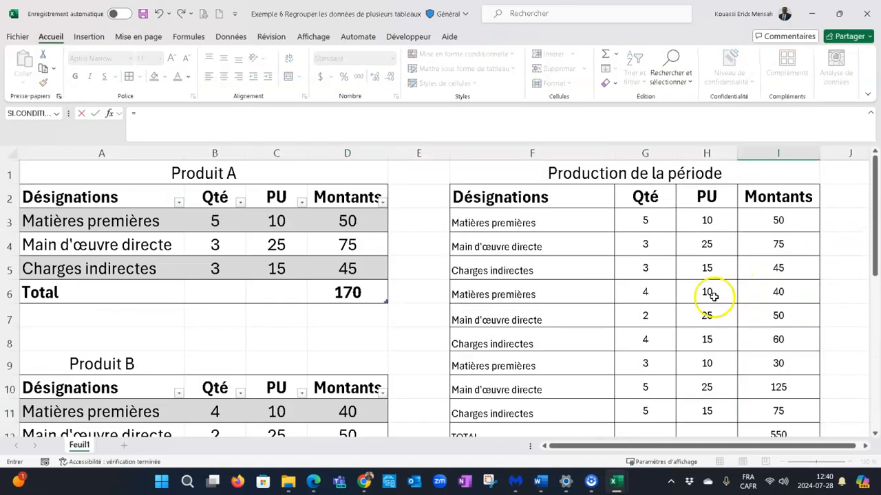
click(342, 292)
text(+)
scroll(385, 299, down, 2)
click(352, 340)
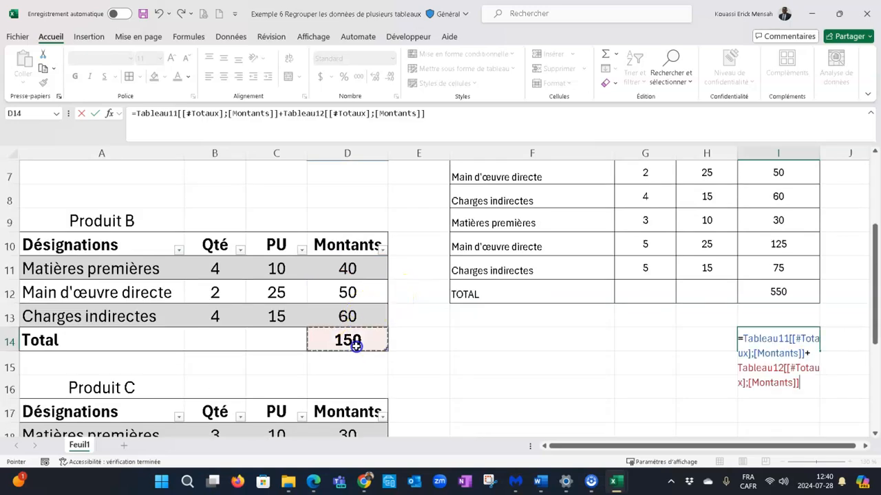
text(+)
scroll(354, 342, down, 3)
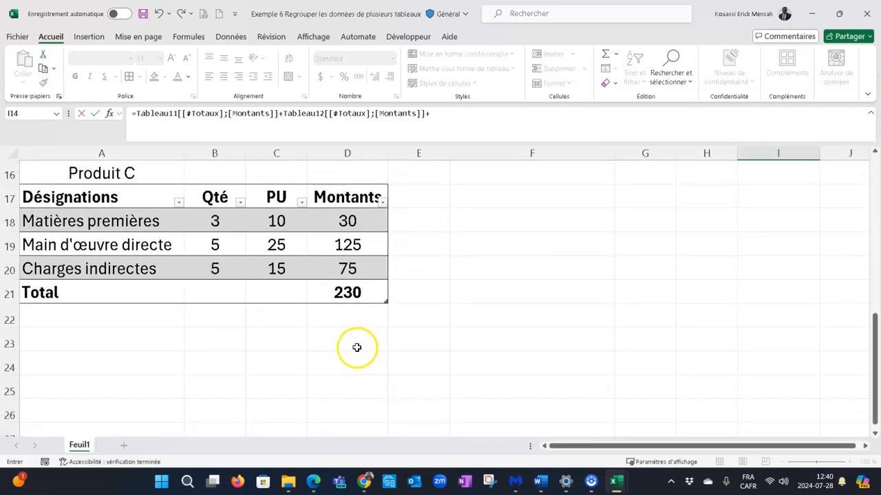
click(347, 295)
key(Return)
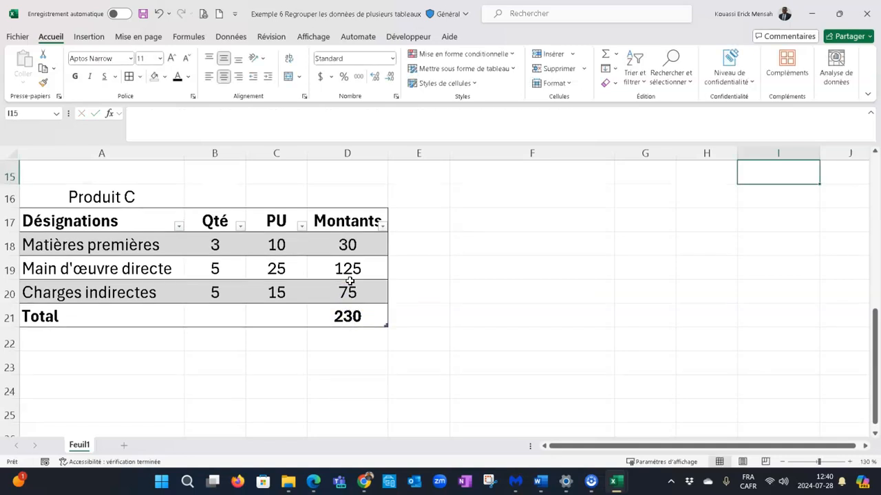
Insert a new sheet row above Main d'œuvre directe in the Produit A table
scroll(503, 269, up, 2)
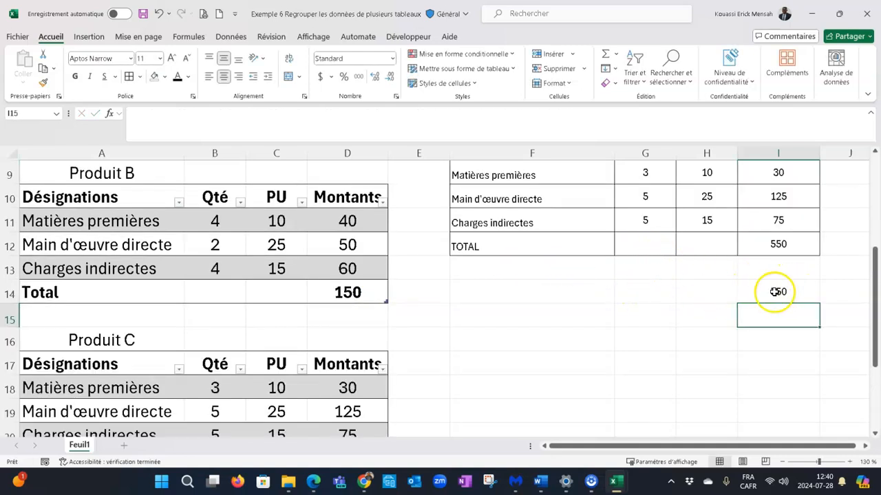
scroll(790, 268, up, 3)
scroll(789, 258, down, 4)
scroll(790, 257, up, 4)
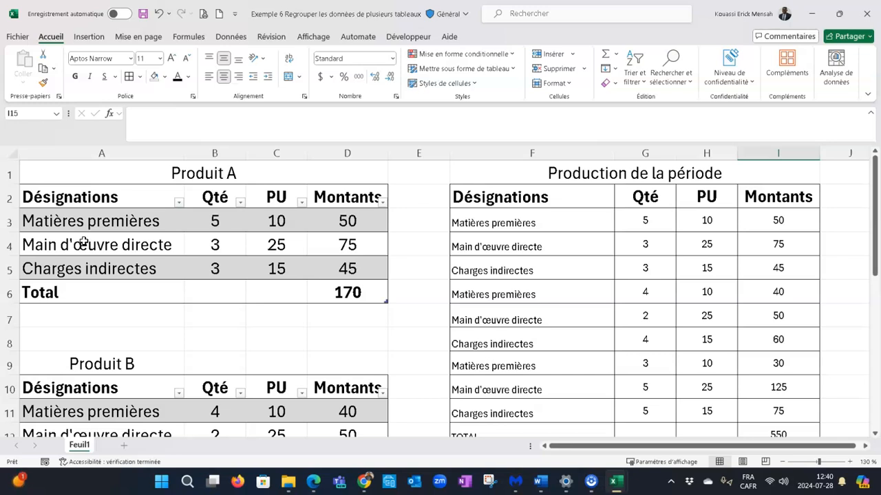
click(8, 246)
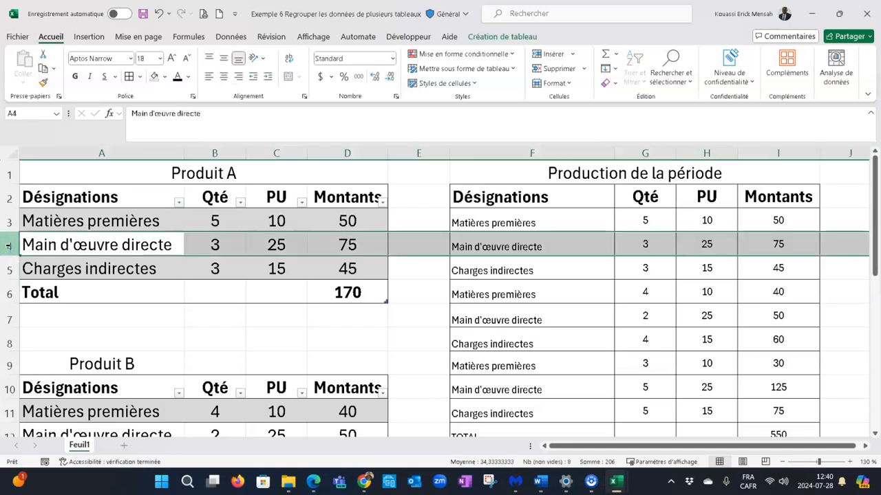
right_click(9, 246)
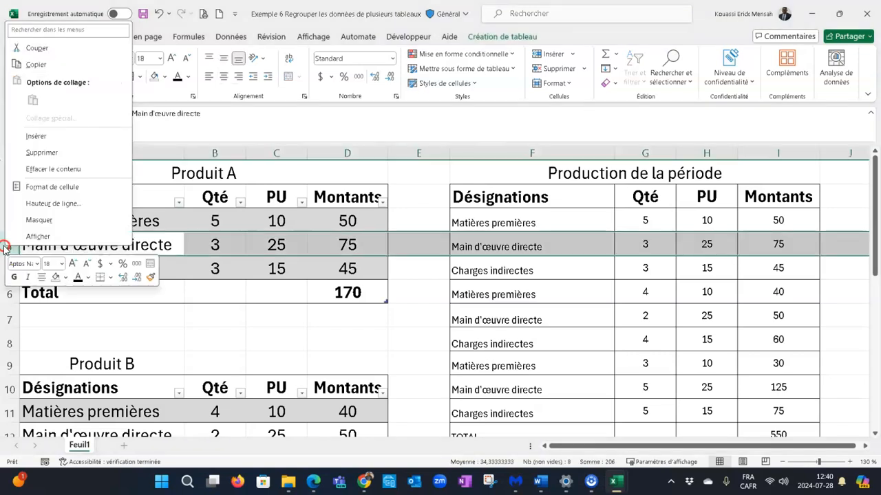
click(37, 142)
Enter MOD At2 as the designation of the blank Produit A row, in A4
click(104, 246)
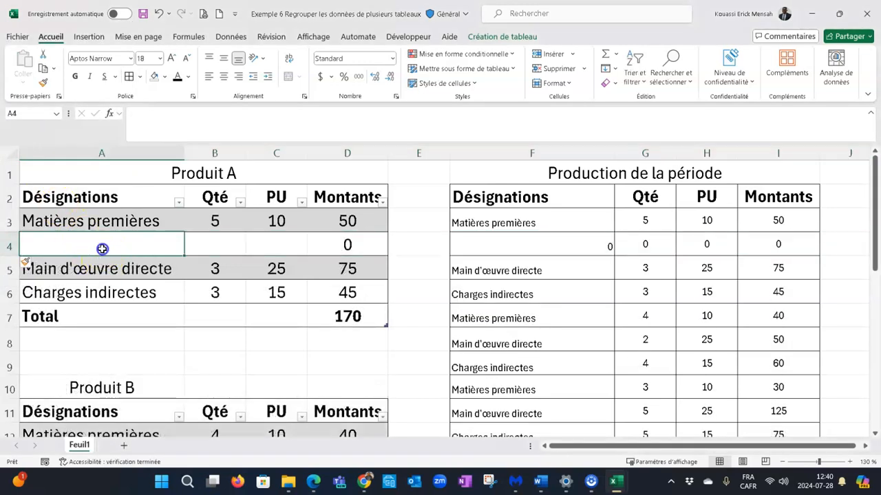
text(m)
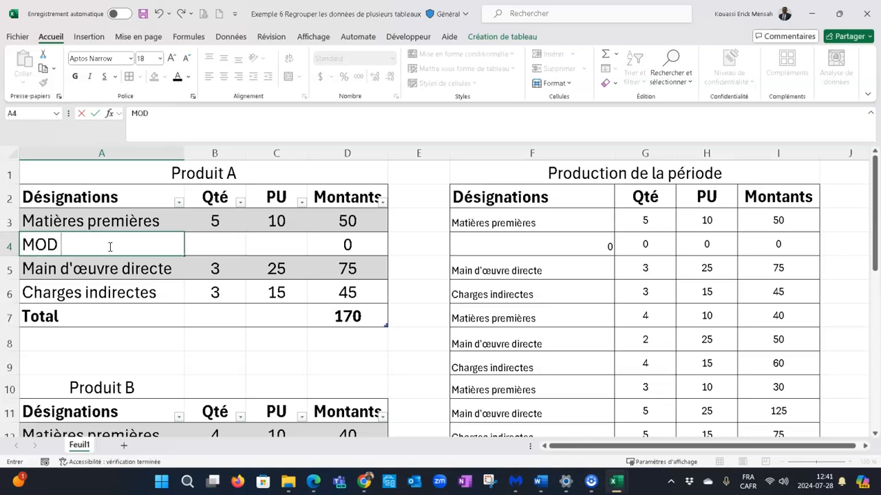
text(OD At2)
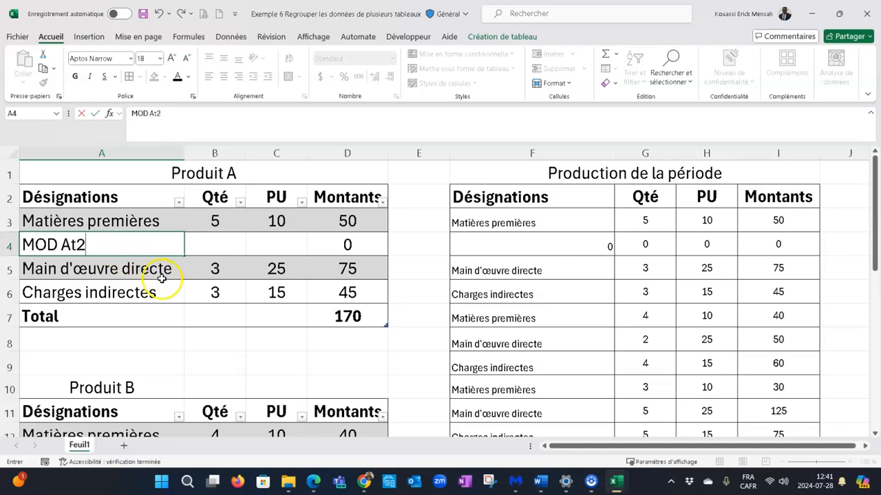
click(170, 274)
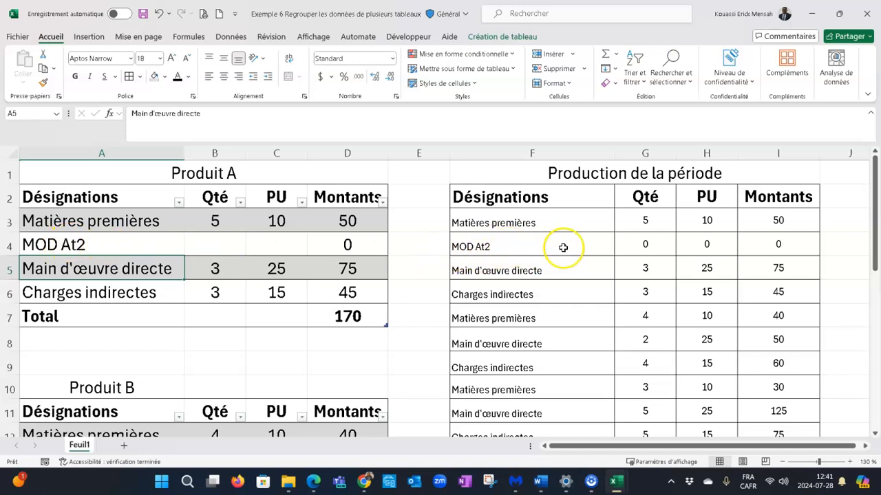
Set the MOD At2 row's Qté to 4 and its PU to 20
click(238, 239)
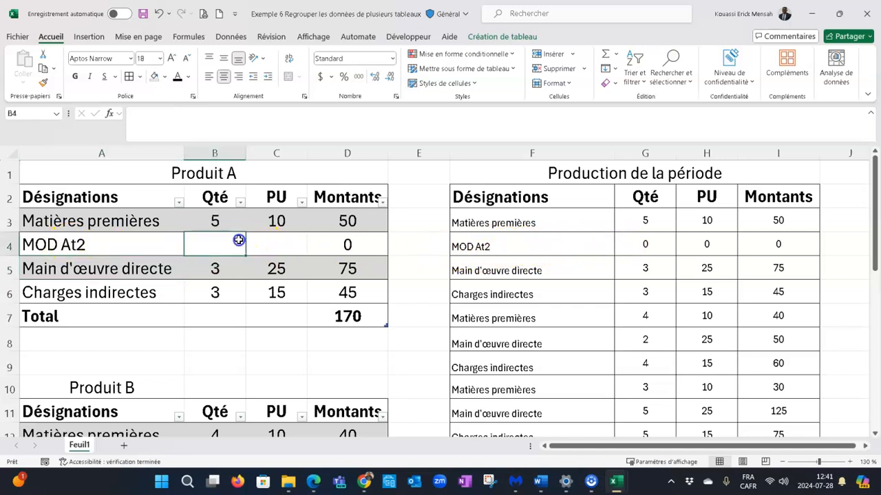
text(4)
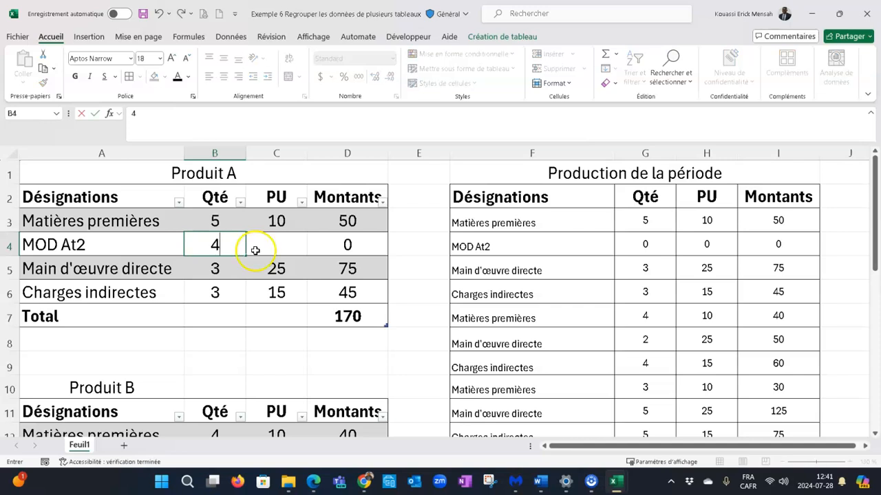
click(274, 253)
text(2)
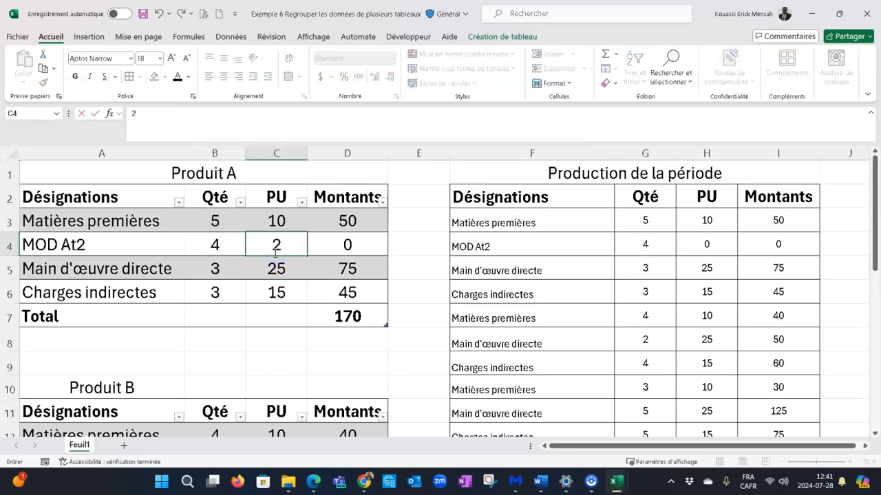
text(0)
key(Return)
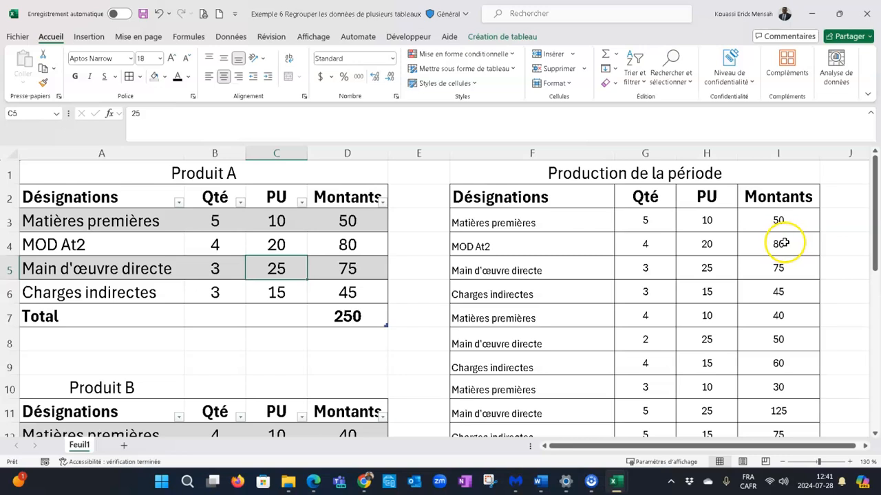
Delete the check formula in I15, below the Production de la période TOTAL row
scroll(777, 245, down, 2)
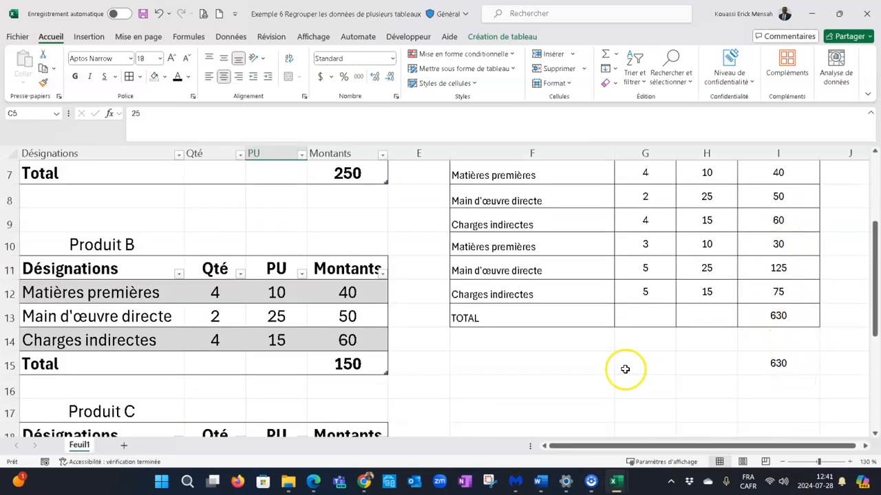
click(778, 363)
key(Delete)
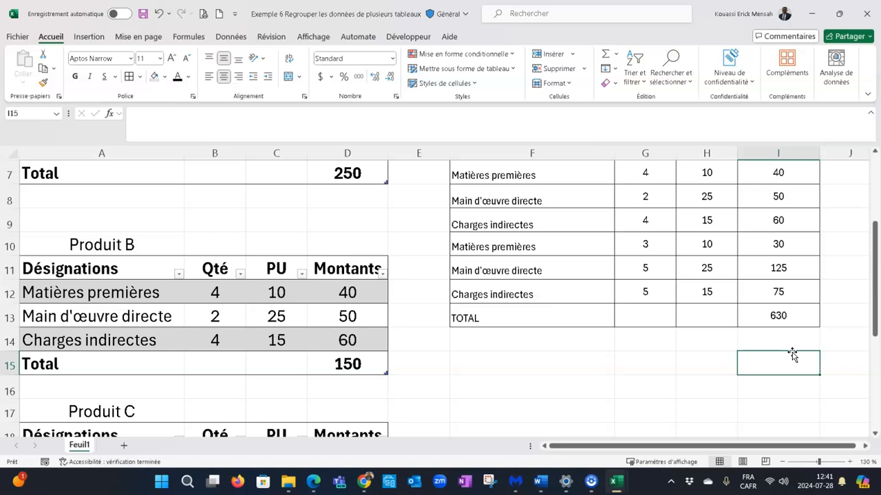
scroll(841, 344, up, 2)
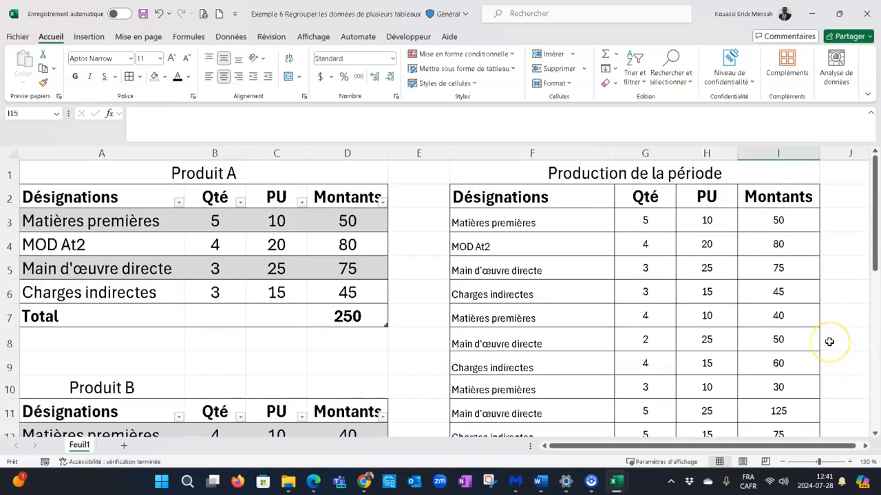